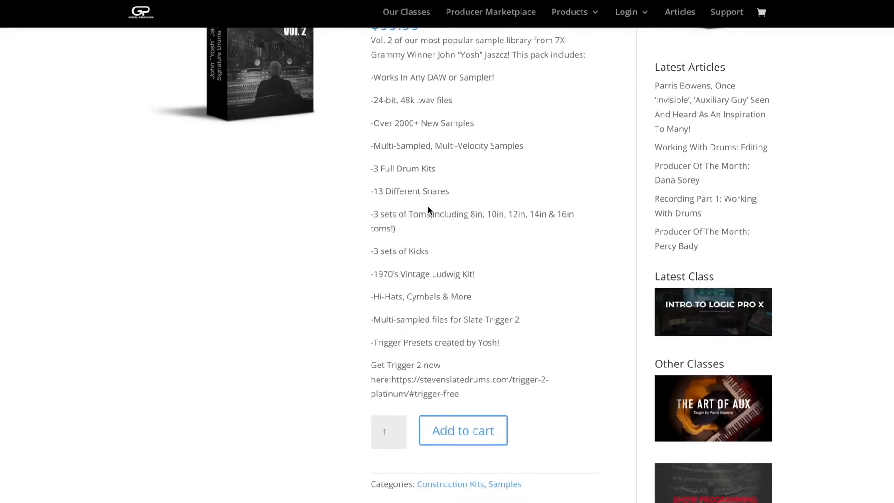
{"action": "scroll", "coordinate": [428, 206], "scroll_direction": "up", "scroll_amount": 6}
{"action": "scroll", "coordinate": [427, 205], "scroll_direction": "down", "scroll_amount": 8}
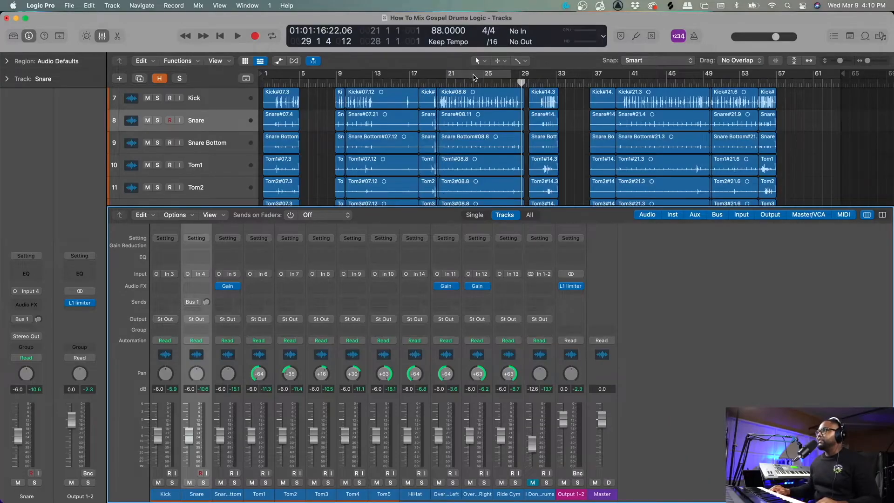
Turn on the cycle range from bar 21 to 28 and play the drum section through once.
{"action": "left_click", "coordinate": [474, 76]}
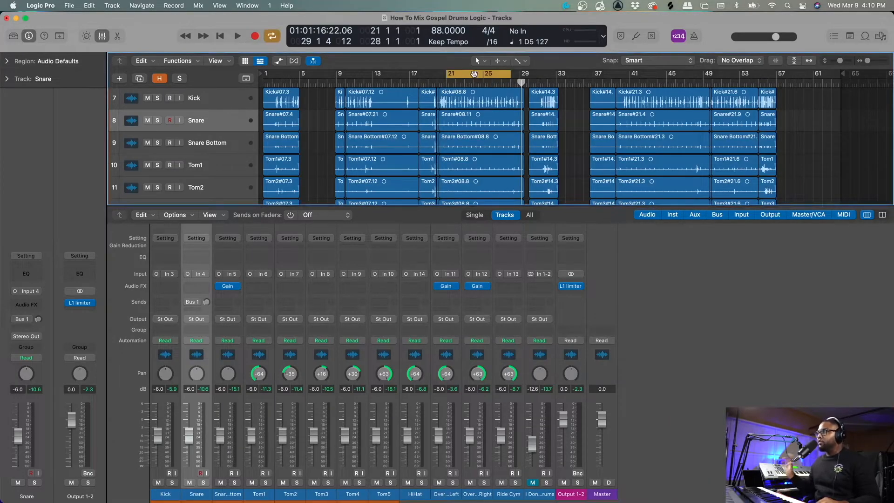
{"action": "key", "text": "space"}
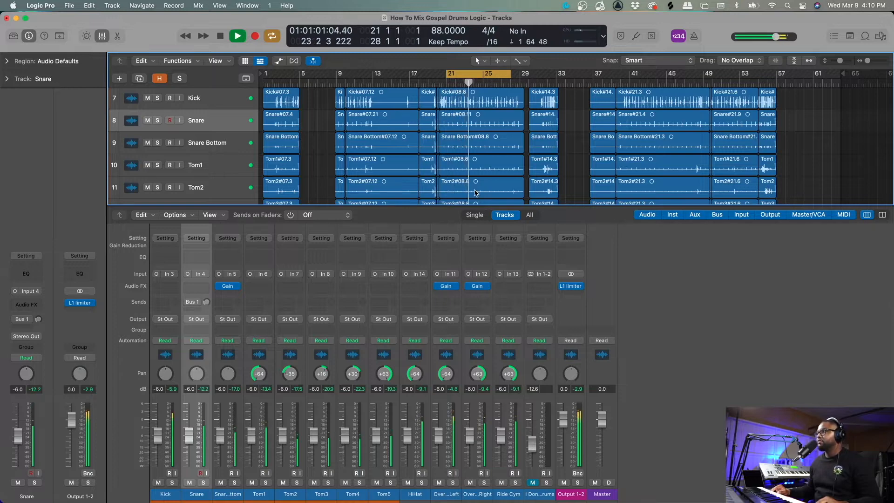
{"action": "key", "text": "space"}
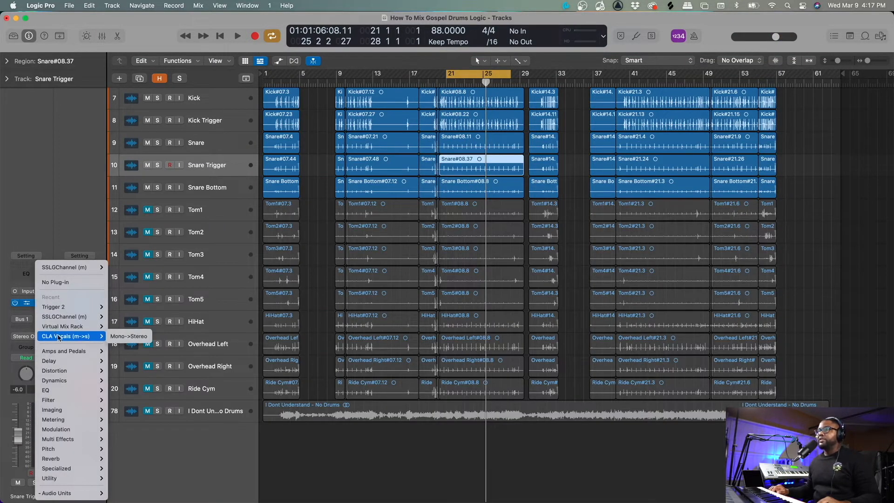
Insert the Trigger 2 plug-in on the Snare Trigger track and open its preset list at the factory presets.
{"action": "mouse_move", "coordinate": [54, 307]}
{"action": "left_click", "coordinate": [130, 317]}
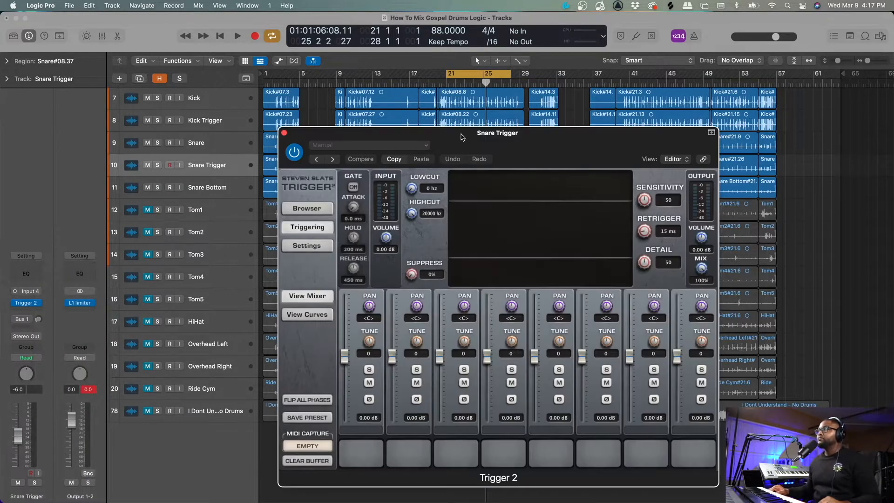
{"action": "left_click_drag", "start_coordinate": [509, 143], "coordinate": [450, 129]}
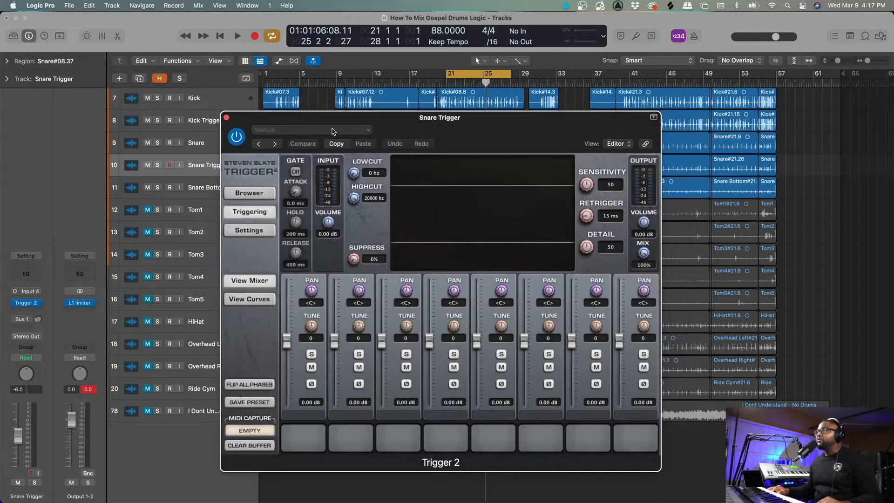
{"action": "left_click", "coordinate": [327, 130]}
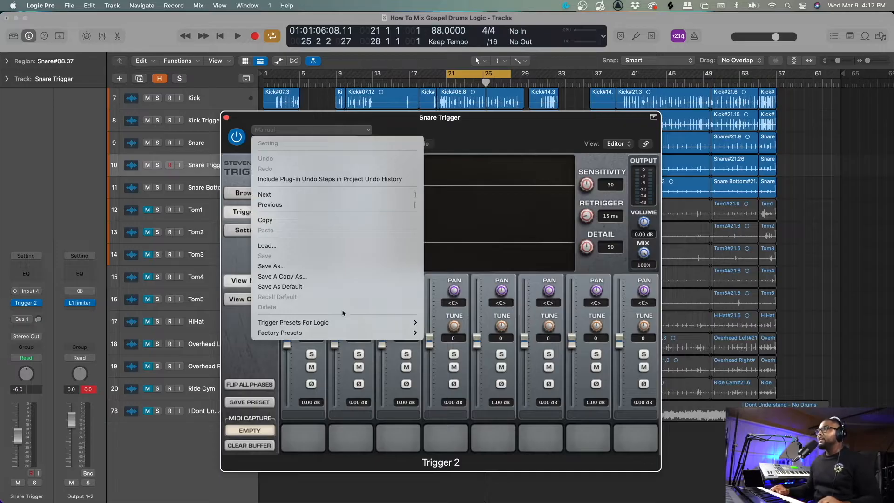
{"action": "mouse_move", "coordinate": [345, 332]}
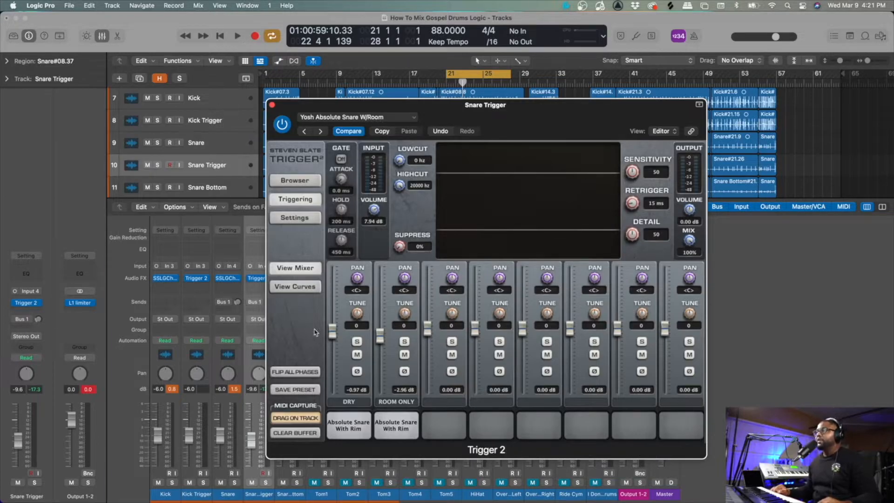
Compare the playing snare with the Snare Trigger muted and unmuted, and set the Snare Trigger fader to -8.8 dB.
{"action": "left_click", "coordinate": [252, 483]}
{"action": "key", "text": "space"}
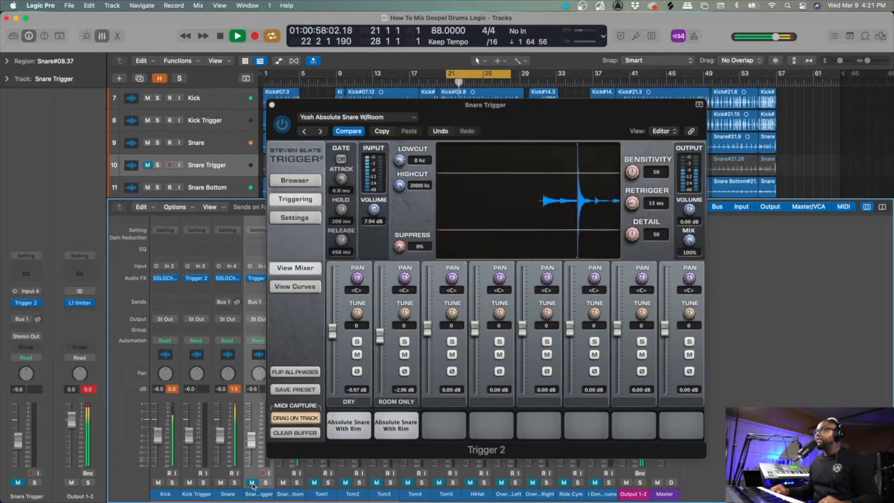
{"action": "left_click", "coordinate": [252, 484]}
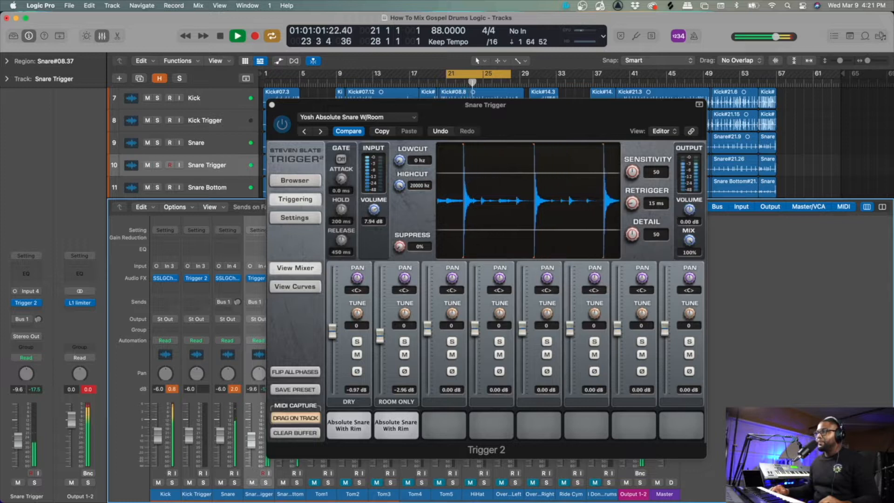
{"action": "left_click_drag", "start_coordinate": [252, 440], "coordinate": [252, 440]}
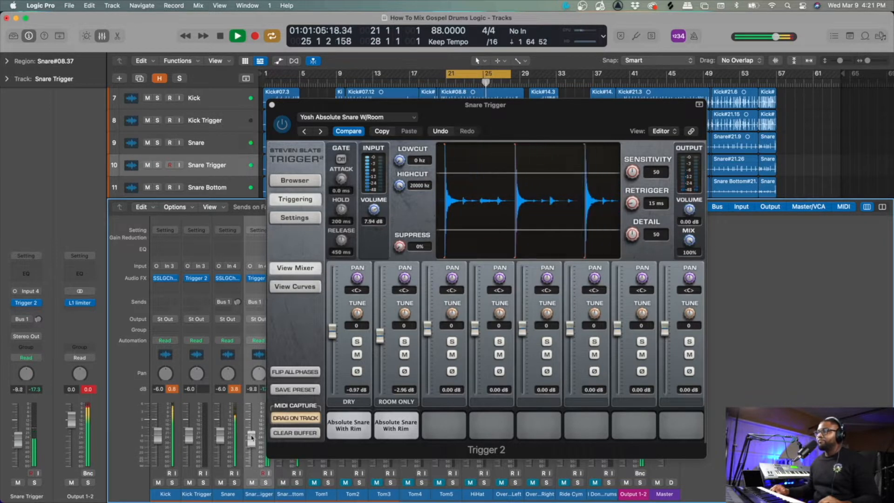
{"action": "key", "text": "space"}
Look at the sample folders in the Snare Trigger's Trigger 2 browser and close the plug-in.
{"action": "left_click", "coordinate": [294, 180]}
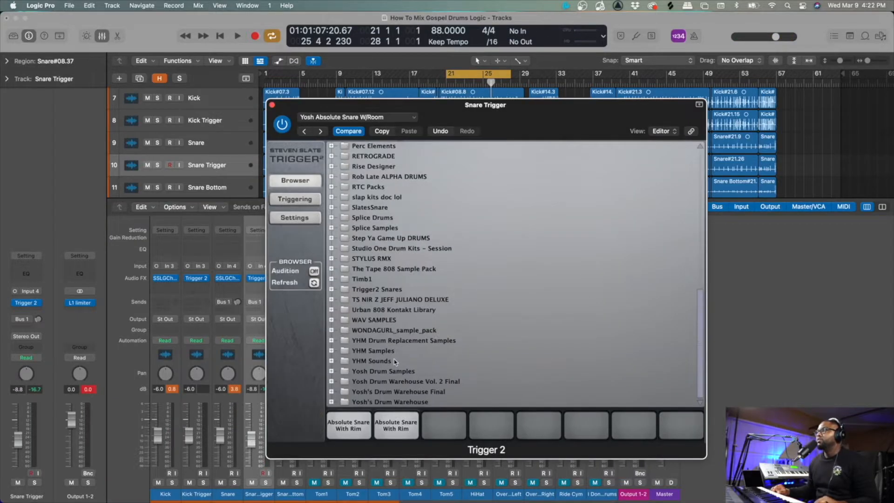
{"action": "left_click", "coordinate": [273, 105]}
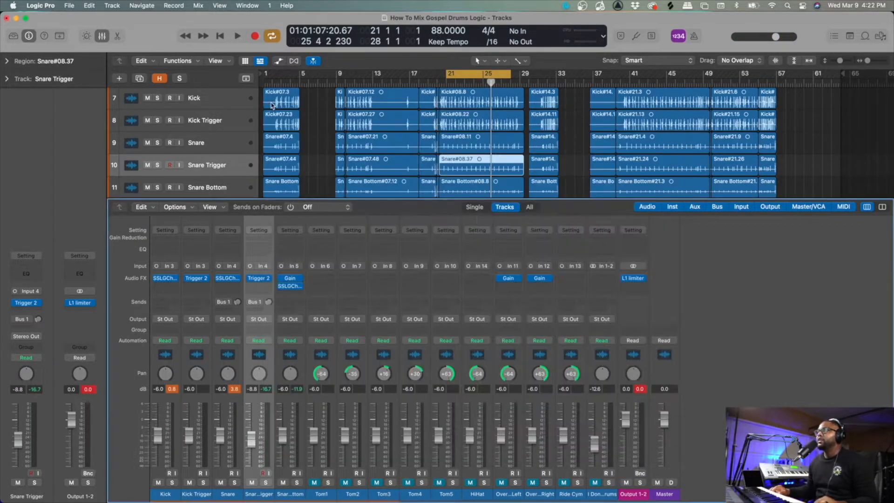
In the Kick Trigger's Trigger 2, raise the second kick sample to 5.63 dB while the first is temporarily muted.
{"action": "left_click", "coordinate": [169, 490]}
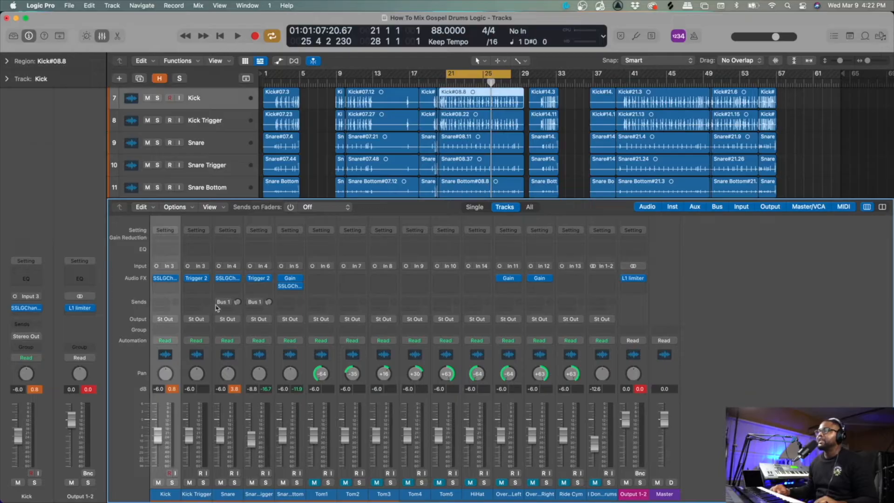
{"action": "left_click", "coordinate": [198, 281]}
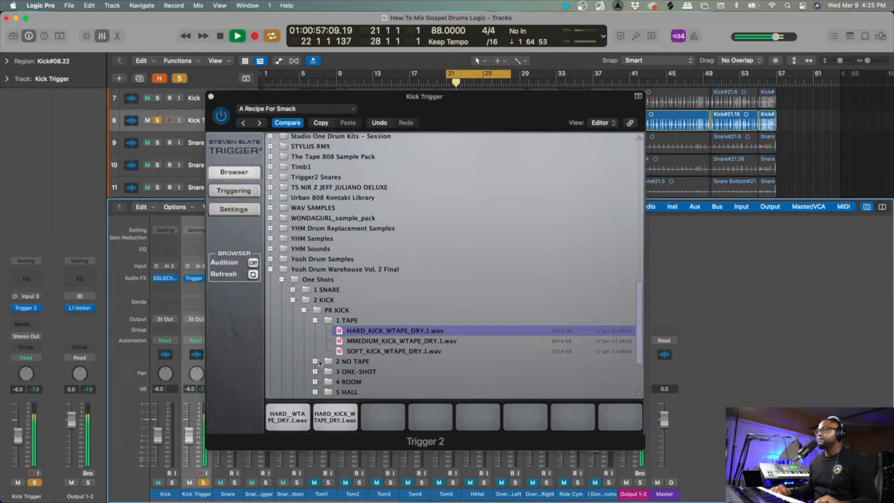
{"action": "left_click", "coordinate": [243, 191]}
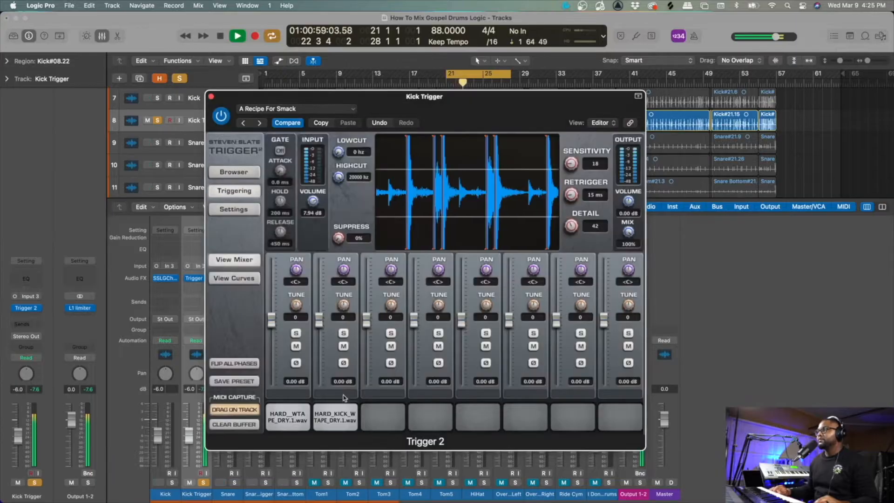
{"action": "left_click", "coordinate": [296, 346]}
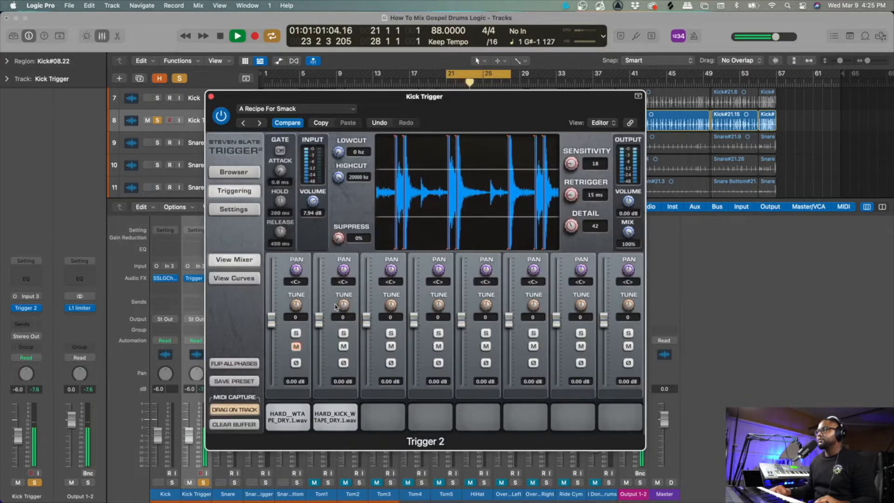
{"action": "left_click_drag", "start_coordinate": [320, 323], "coordinate": [319, 305]}
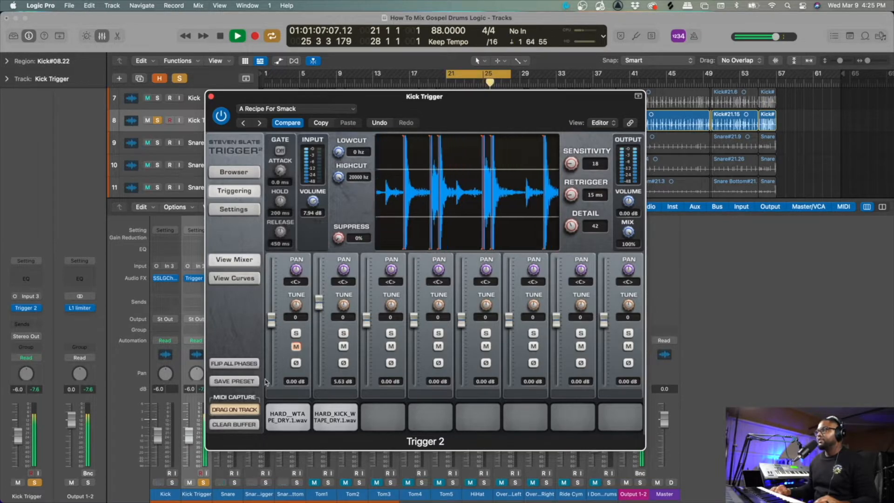
{"action": "left_click", "coordinate": [296, 347]}
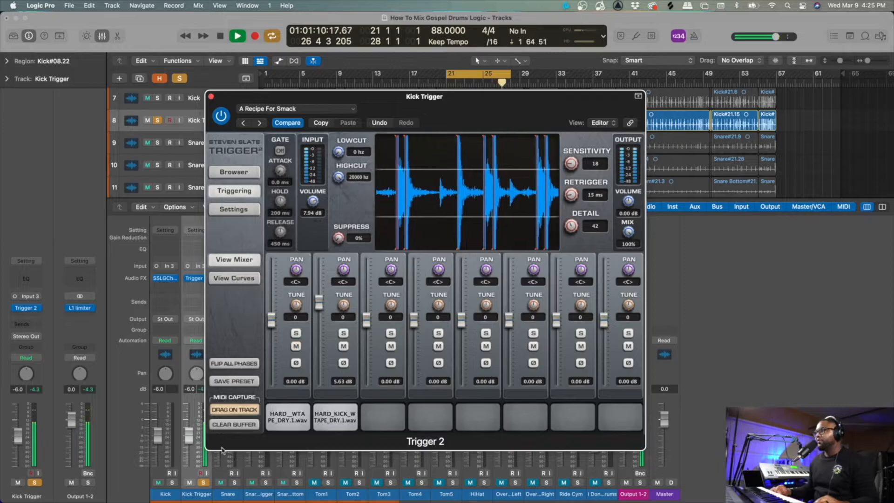
Listen to the Kick soloed together with the Kick Trigger, and release the solo on both tracks.
{"action": "left_click", "coordinate": [204, 482]}
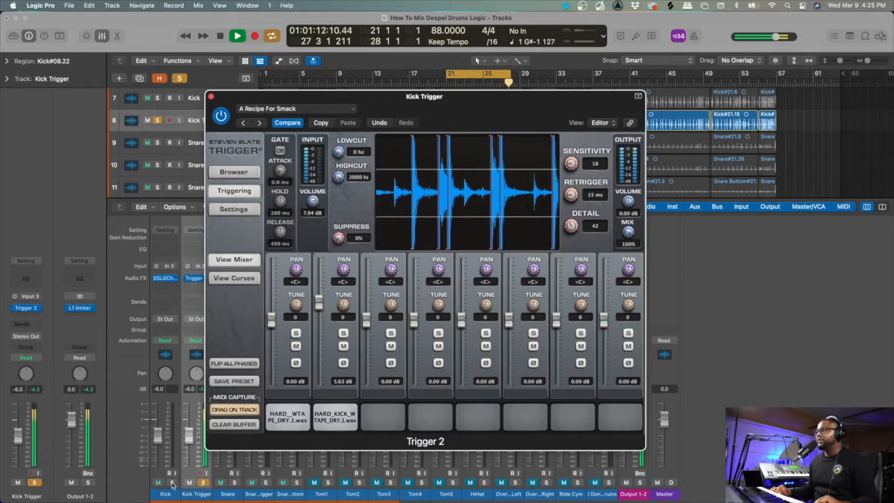
{"action": "left_click", "coordinate": [172, 482]}
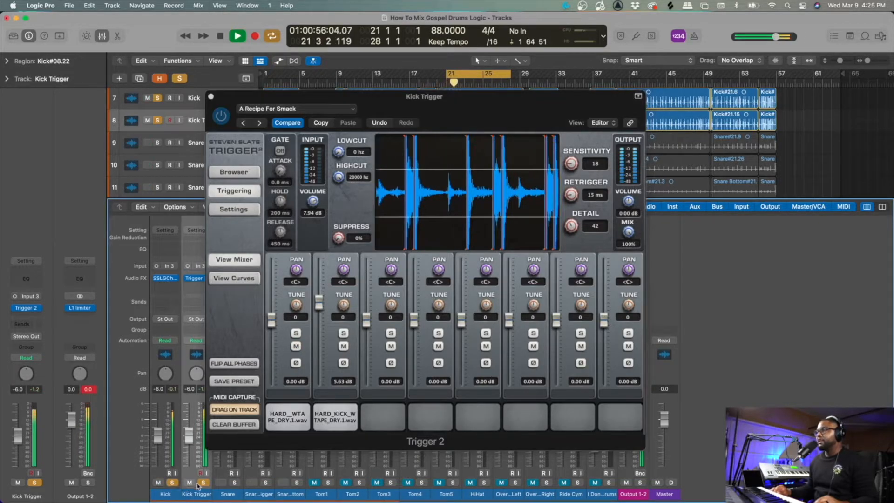
{"action": "left_click", "coordinate": [172, 483]}
{"action": "left_click", "coordinate": [204, 482]}
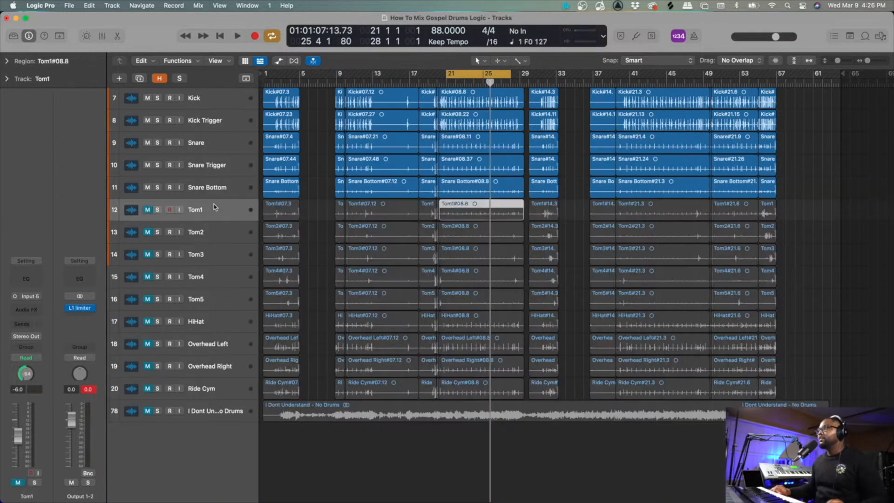
Extend the track selection from Tom1 through Tom5.
{"action": "left_click", "coordinate": [213, 301], "text": "shift"}
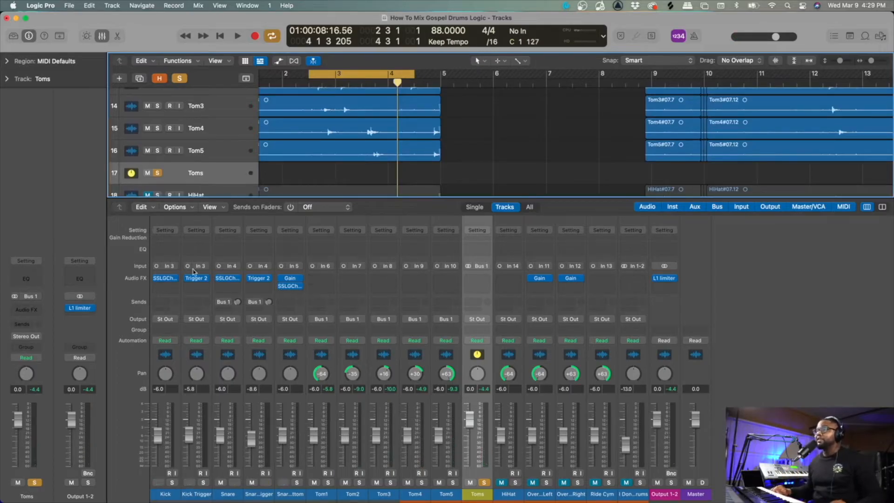
Copy the Kick's SSLGChannel plug-in to Tom1, load its Rack Tom preset and close the plug-in.
{"action": "left_click_drag", "start_coordinate": [168, 280], "coordinate": [316, 278]}
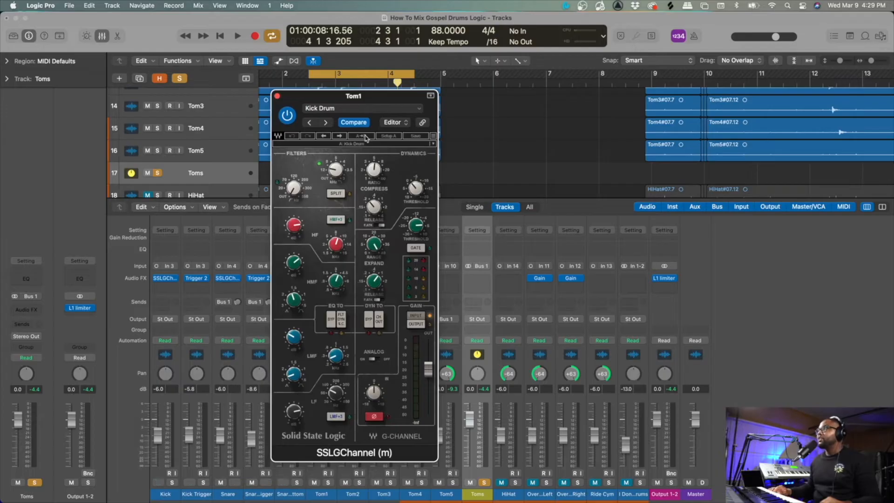
{"action": "left_click", "coordinate": [375, 145]}
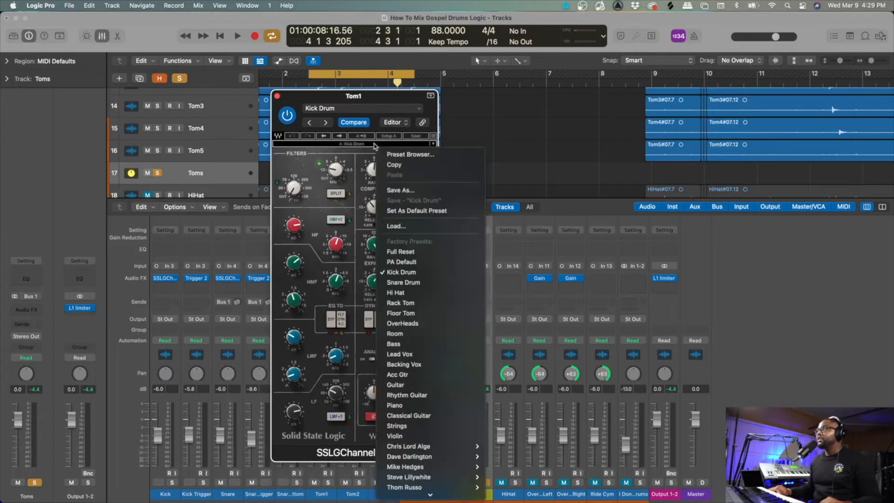
{"action": "left_click", "coordinate": [417, 304]}
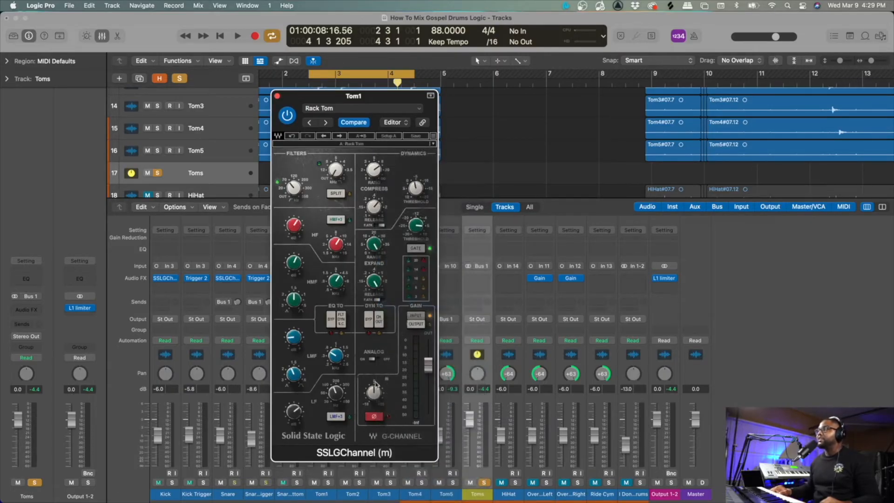
{"action": "key", "text": "super+w"}
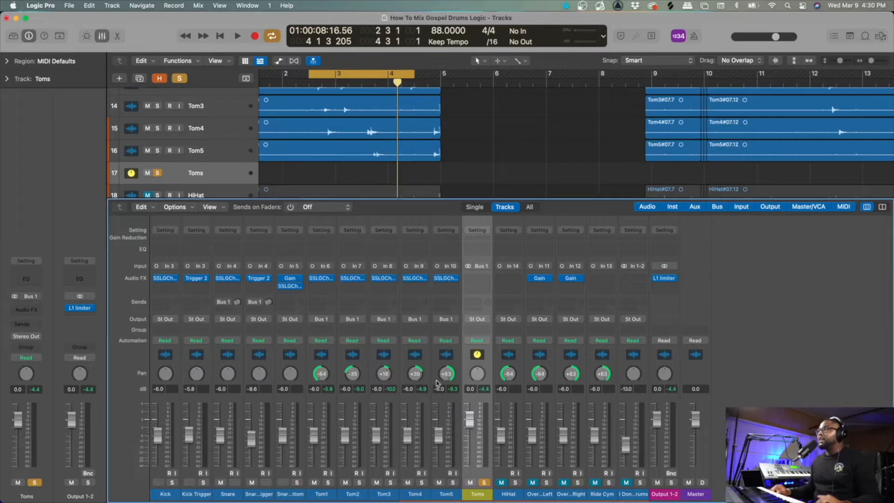
Play the soloed toms and extend the cycle range's end to bar 5.
{"action": "key", "text": "space"}
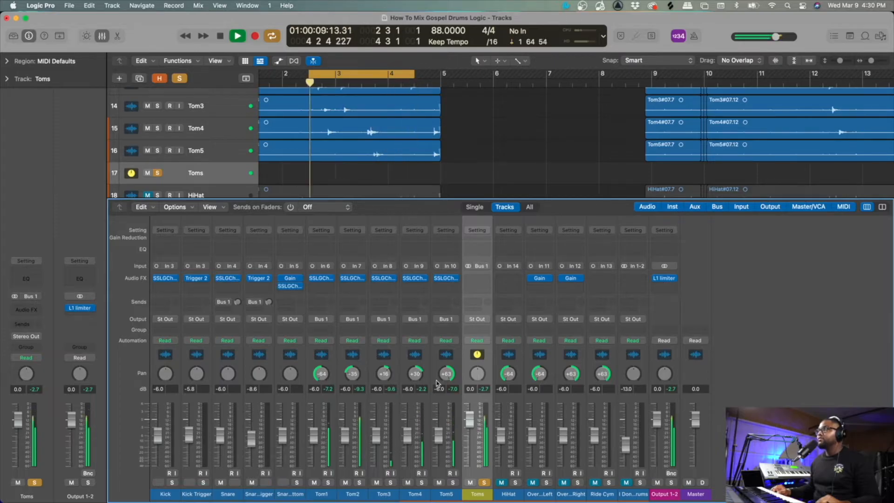
{"action": "left_click_drag", "start_coordinate": [414, 74], "coordinate": [440, 77]}
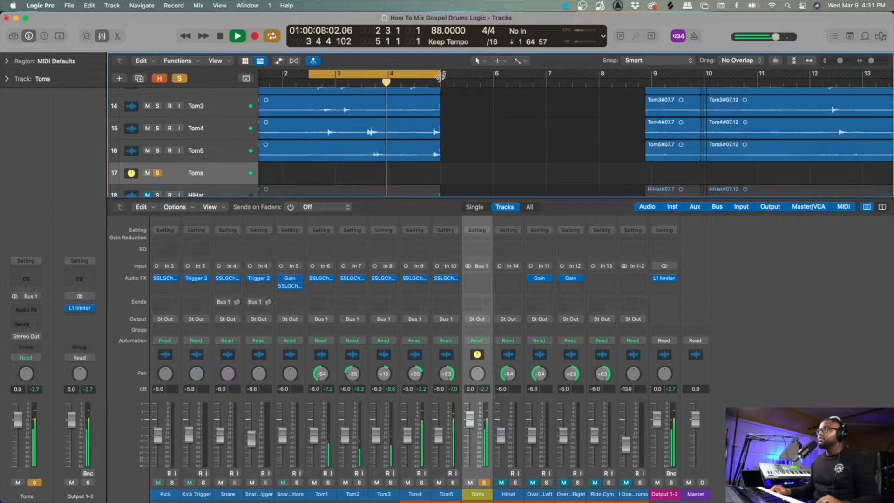
{"action": "key", "text": "space"}
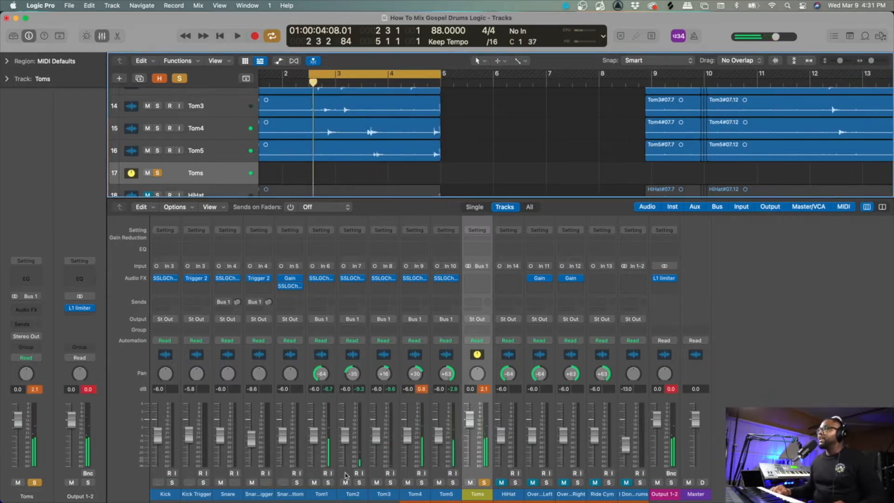
Select the Tom1 through Tom5 channel strips in the mixer.
{"action": "left_click", "coordinate": [329, 493]}
{"action": "left_click", "coordinate": [440, 493], "text": "shift"}
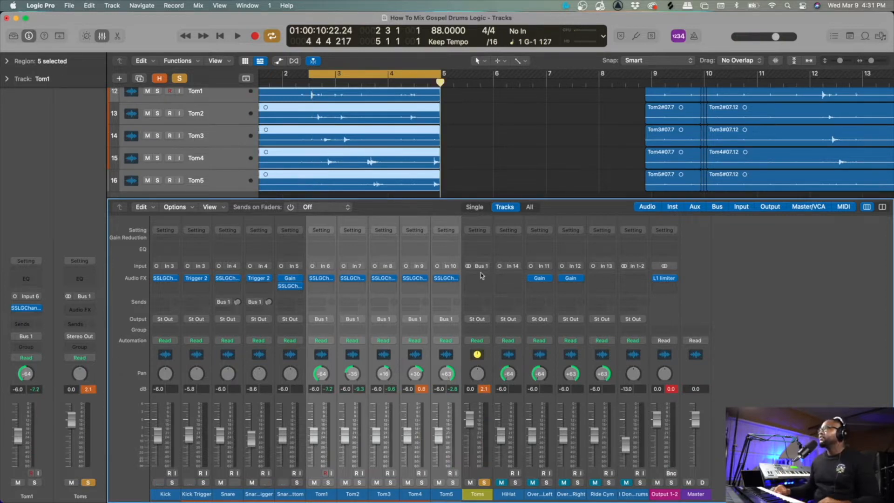
Insert the Waves CLA Drums (s) plug-in on the Toms bus, raise its treble above zero and start playback.
{"action": "left_click", "coordinate": [476, 278]}
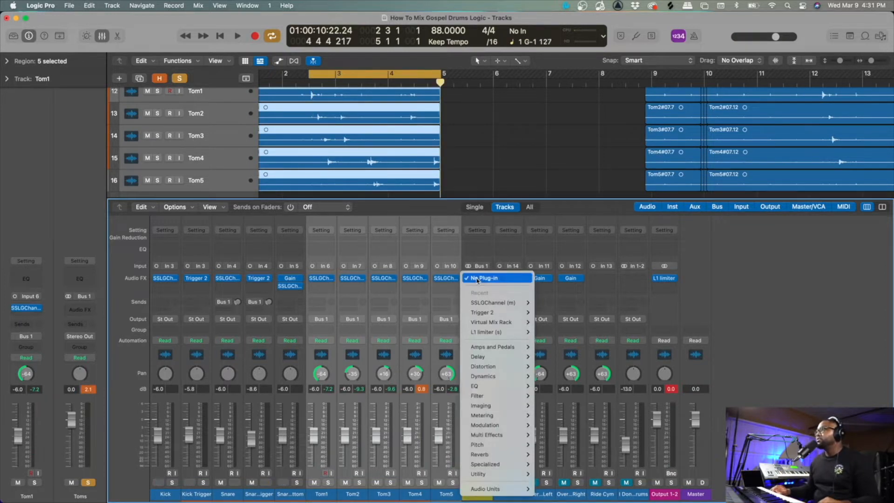
{"action": "mouse_move", "coordinate": [493, 489]}
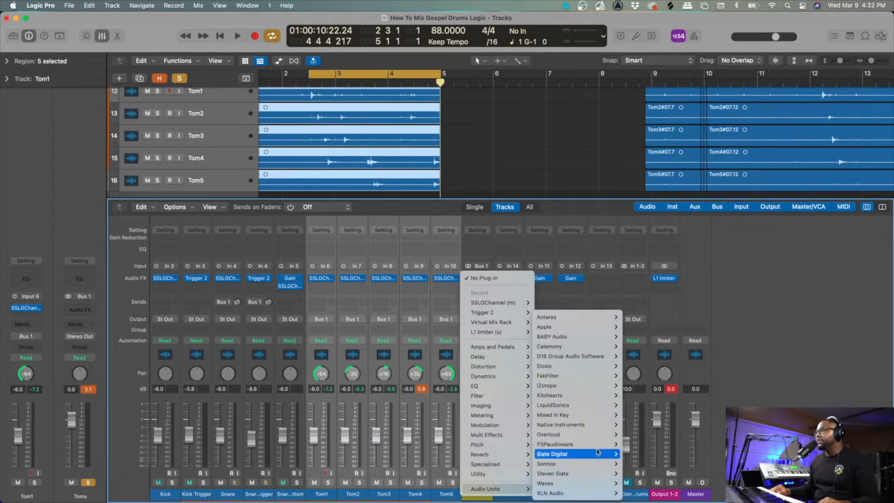
{"action": "mouse_move", "coordinate": [598, 483]}
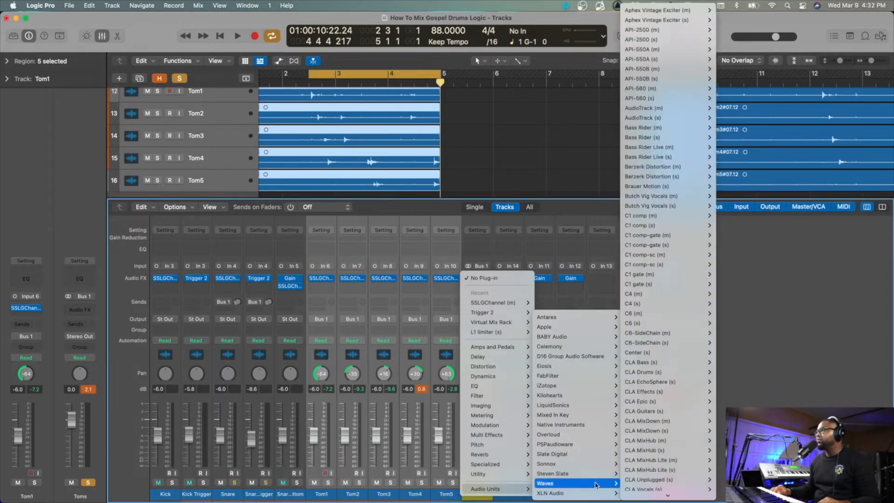
{"action": "scroll", "coordinate": [652, 285], "scroll_direction": "down", "scroll_amount": 2}
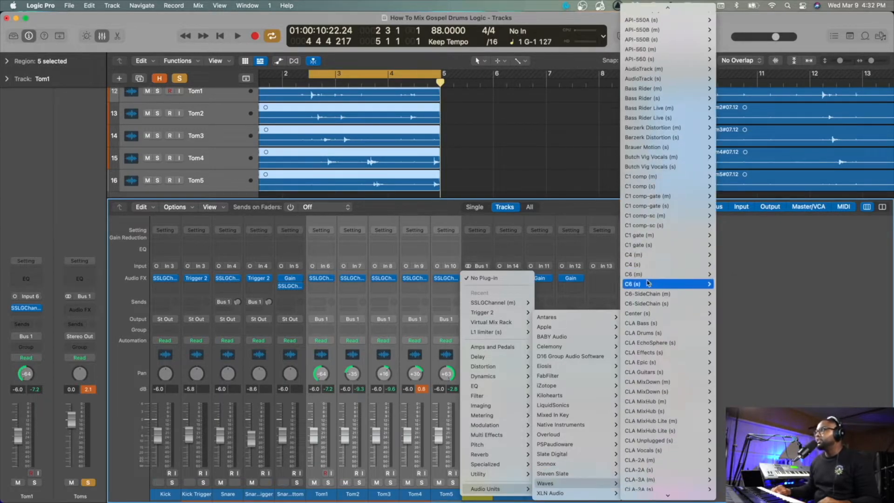
{"action": "left_click", "coordinate": [642, 333]}
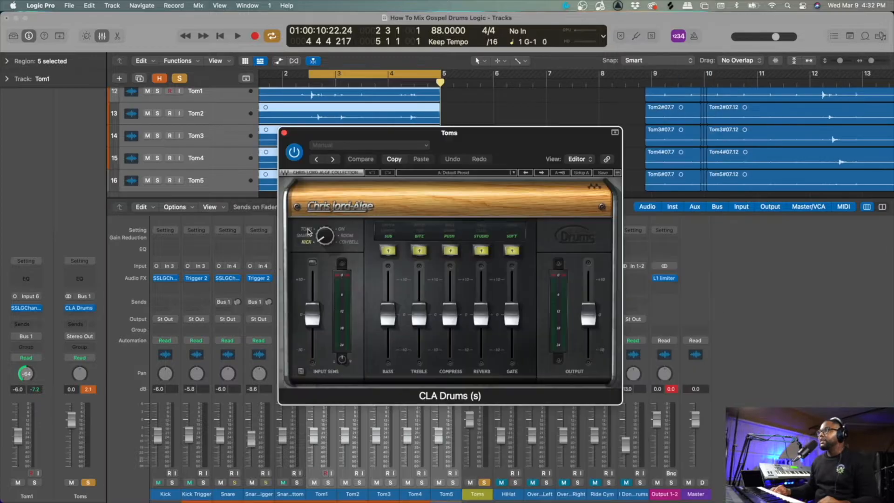
{"action": "left_click_drag", "start_coordinate": [419, 319], "coordinate": [419, 294]}
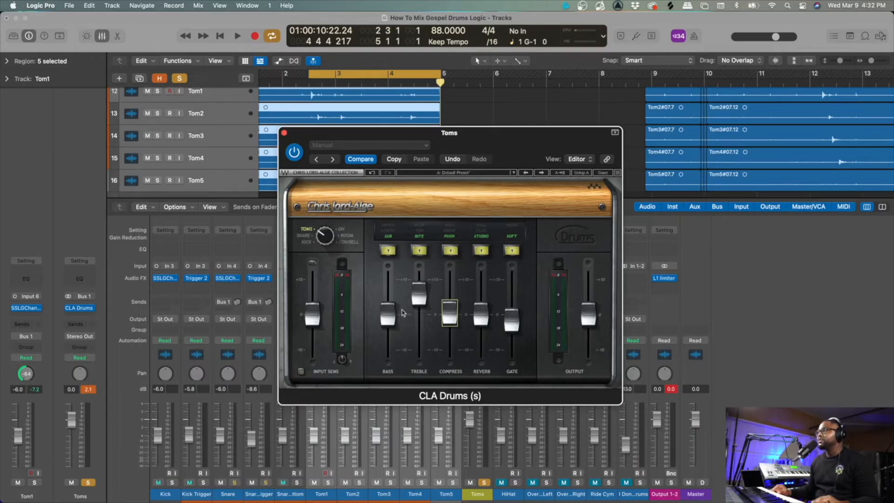
{"action": "key", "text": "space"}
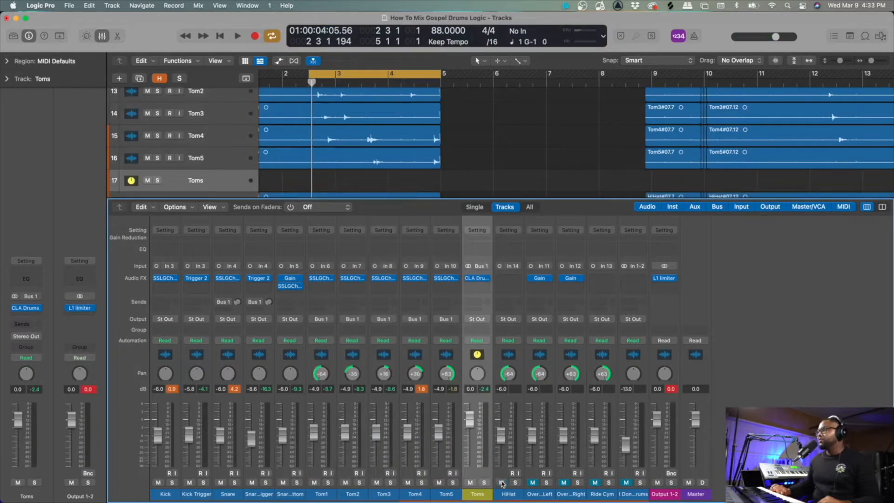
Insert Virtual Mix Rack on the HiHat channel and load the FG-401 compressor into its second slot.
{"action": "left_click", "coordinate": [511, 499]}
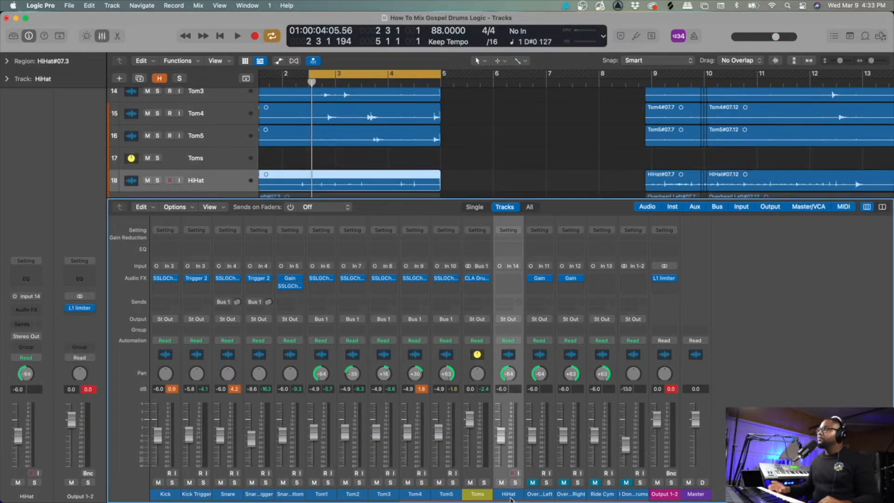
{"action": "left_click", "coordinate": [511, 279]}
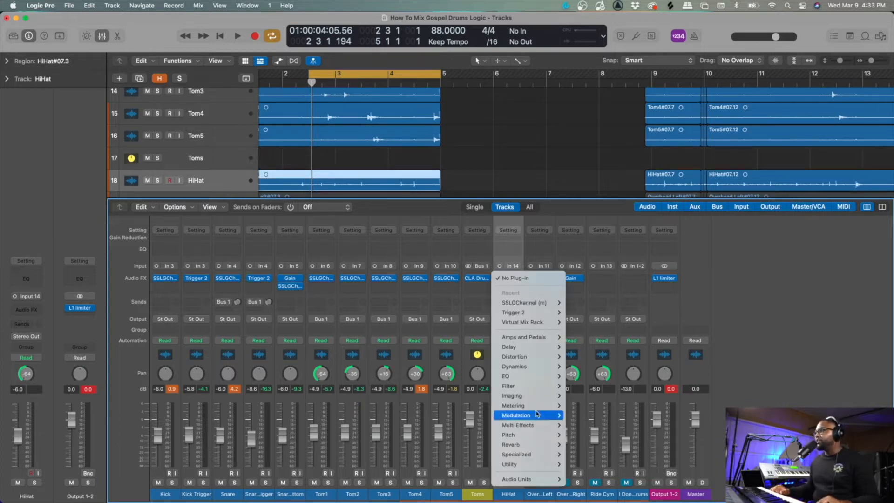
{"action": "mouse_move", "coordinate": [549, 479]}
{"action": "mouse_move", "coordinate": [618, 466]}
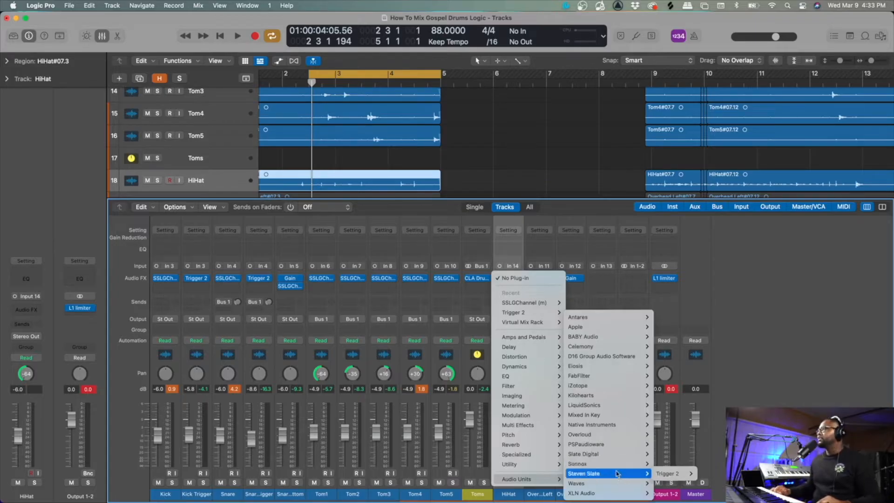
{"action": "left_click", "coordinate": [682, 483]}
{"action": "left_click_drag", "start_coordinate": [166, 411], "coordinate": [322, 183]}
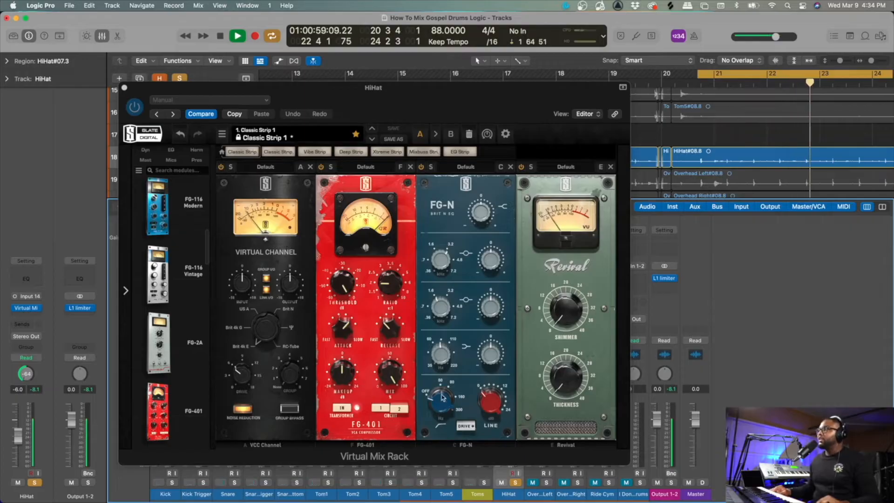
Adjust the HiHat's FG-N low-end controls, set the FG-401 threshold to about -23.5 dB and close the plug-in.
{"action": "left_click_drag", "start_coordinate": [441, 401], "coordinate": [442, 393]}
{"action": "left_click_drag", "start_coordinate": [443, 347], "coordinate": [443, 343]}
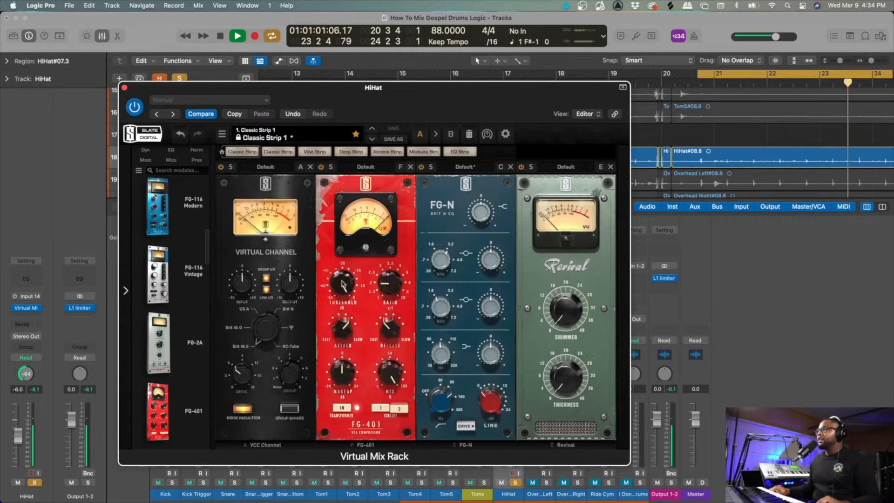
{"action": "mouse_move", "coordinate": [344, 286]}
{"action": "left_click_drag", "start_coordinate": [345, 287], "coordinate": [342, 319]}
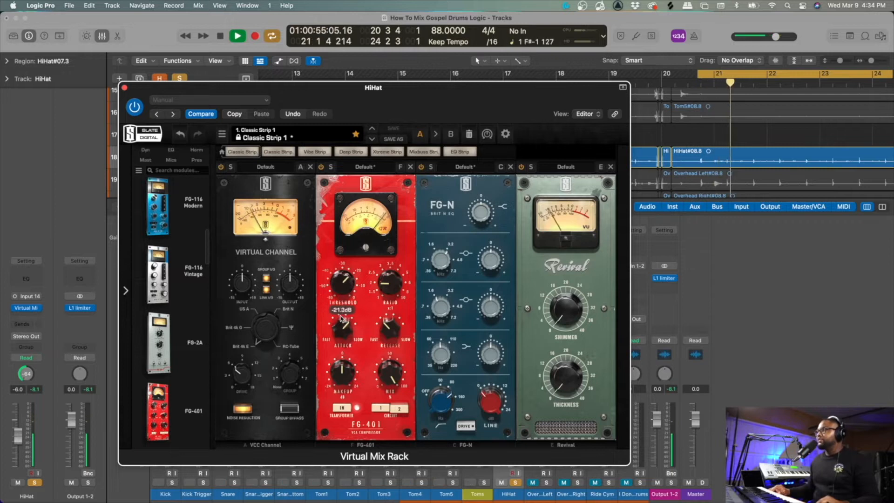
{"action": "left_click_drag", "start_coordinate": [343, 280], "coordinate": [342, 286]}
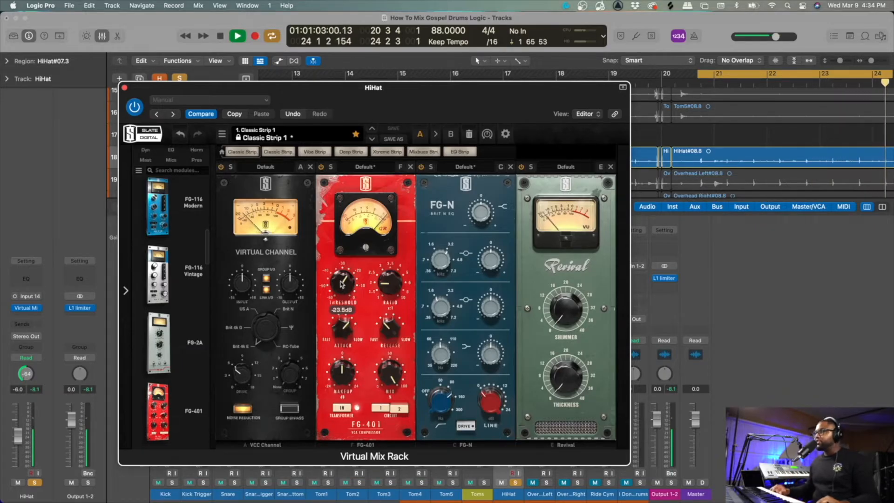
{"action": "key", "text": "super+w"}
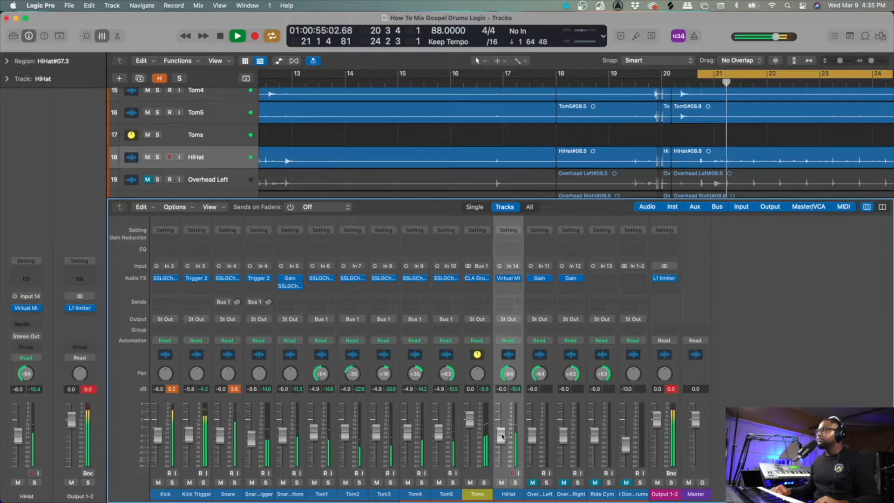
Set the HiHat channel's pan to -60 and its level to -5.5 dB.
{"action": "left_click_drag", "start_coordinate": [502, 436], "coordinate": [501, 433]}
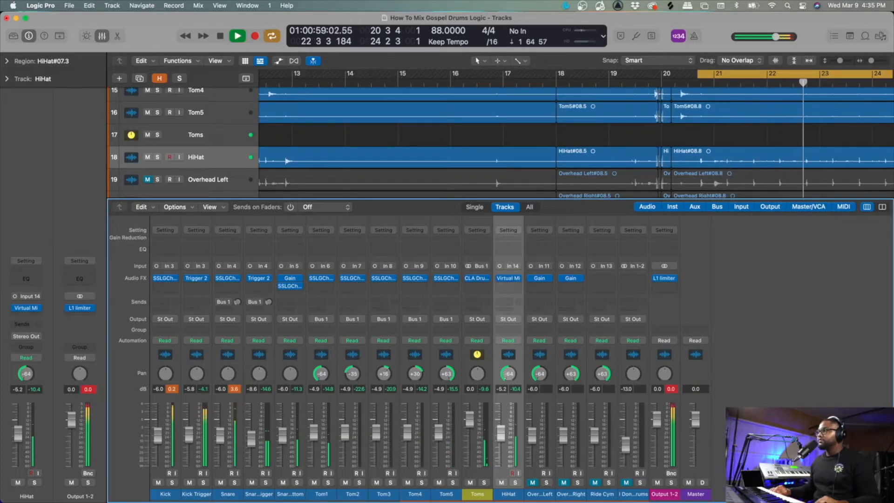
{"action": "left_click_drag", "start_coordinate": [506, 380], "coordinate": [506, 378]}
{"action": "left_click_drag", "start_coordinate": [508, 417], "coordinate": [503, 439]}
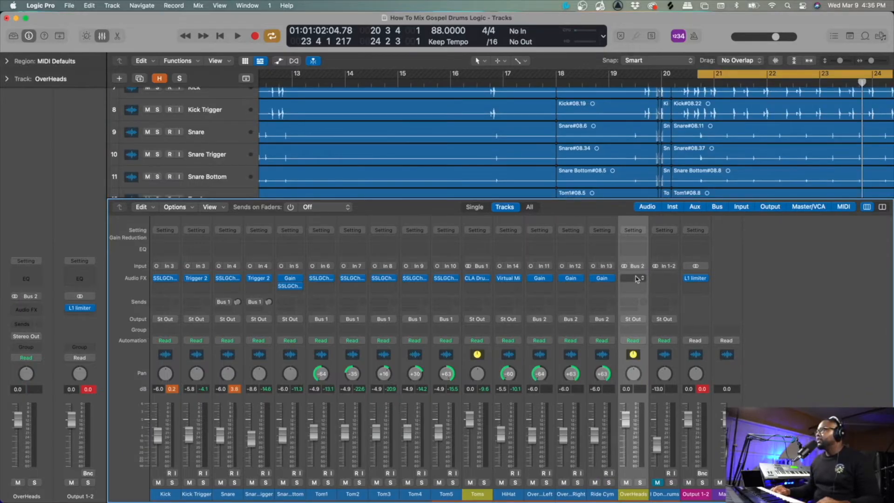
Insert the stereo Virtual Mix Rack on the OverHeads bus and adjust its FG-N high-pass filter.
{"action": "left_click", "coordinate": [637, 279]}
{"action": "mouse_move", "coordinate": [657, 312]}
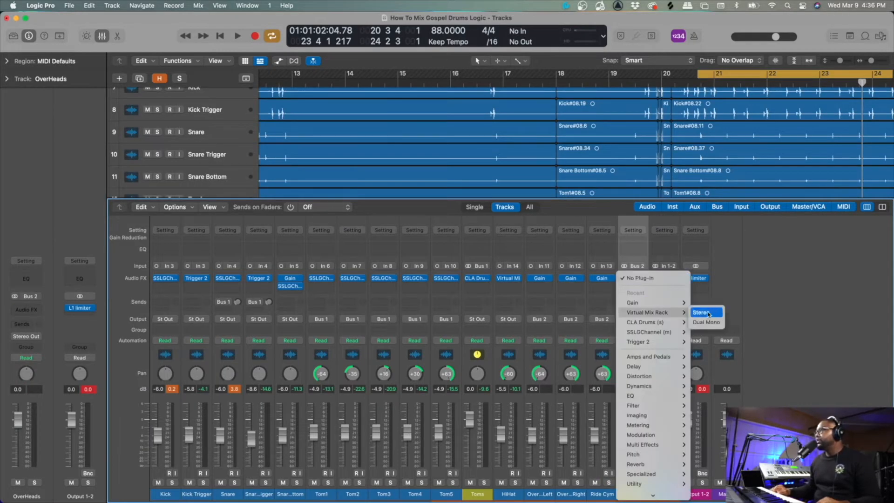
{"action": "left_click", "coordinate": [711, 313]}
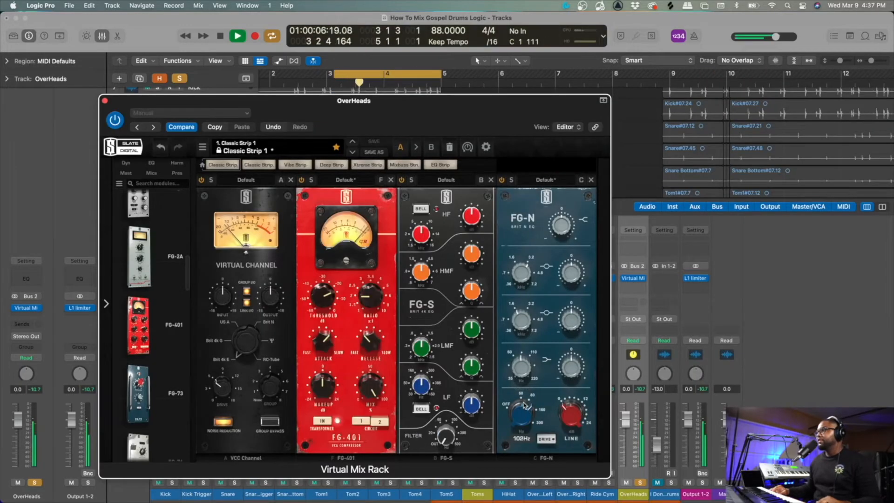
{"action": "left_click_drag", "start_coordinate": [525, 405], "coordinate": [520, 399]}
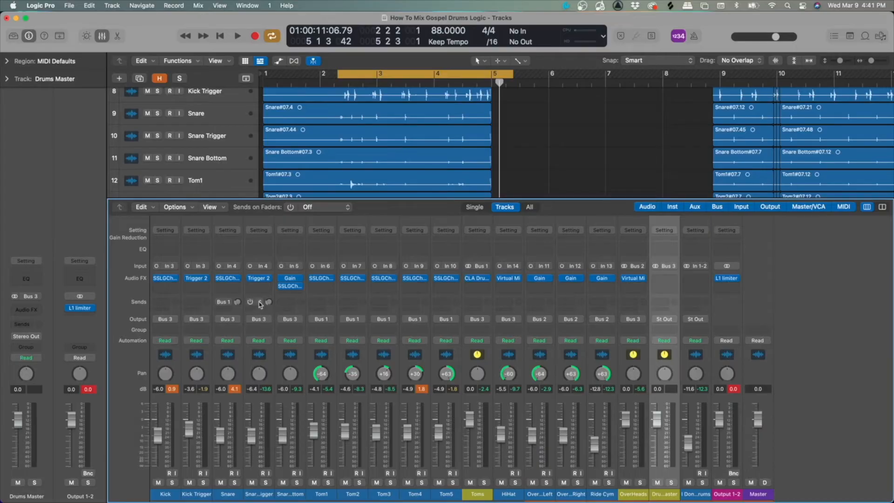
Assign the snare trigger's send to Bus 4 and adjust the decay of VerbSuite Classics on the Drum Verb channel.
{"action": "left_click", "coordinate": [261, 303]}
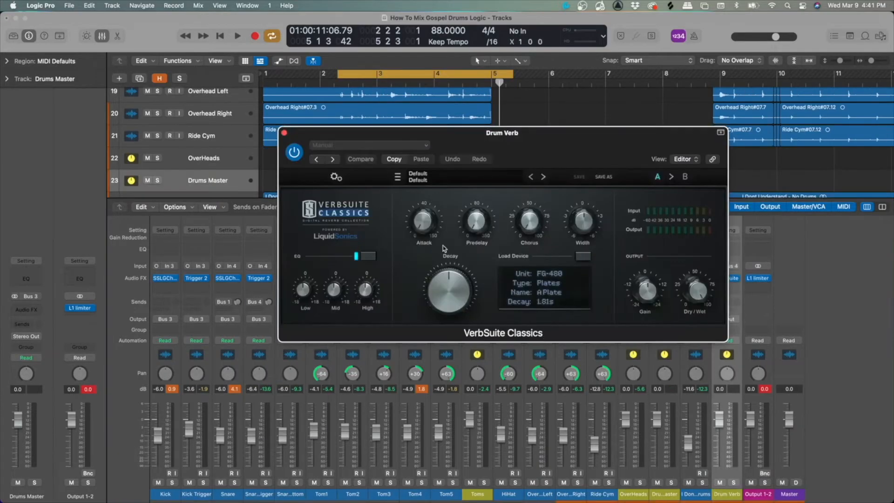
{"action": "left_click_drag", "start_coordinate": [540, 135], "coordinate": [485, 139]}
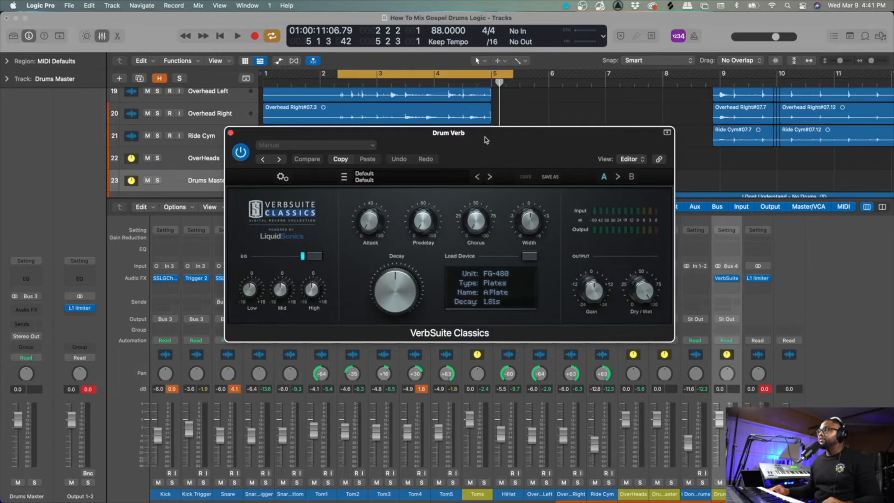
{"action": "mouse_move", "coordinate": [411, 297]}
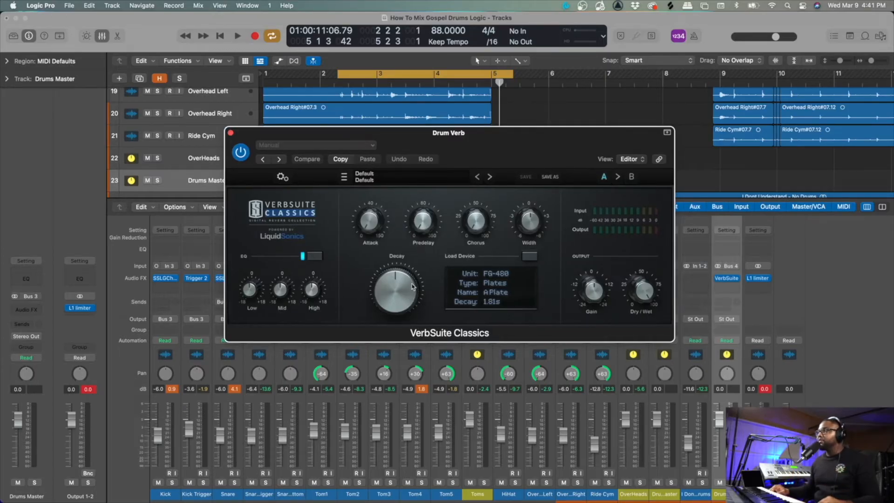
{"action": "left_click_drag", "start_coordinate": [412, 286], "coordinate": [411, 290]}
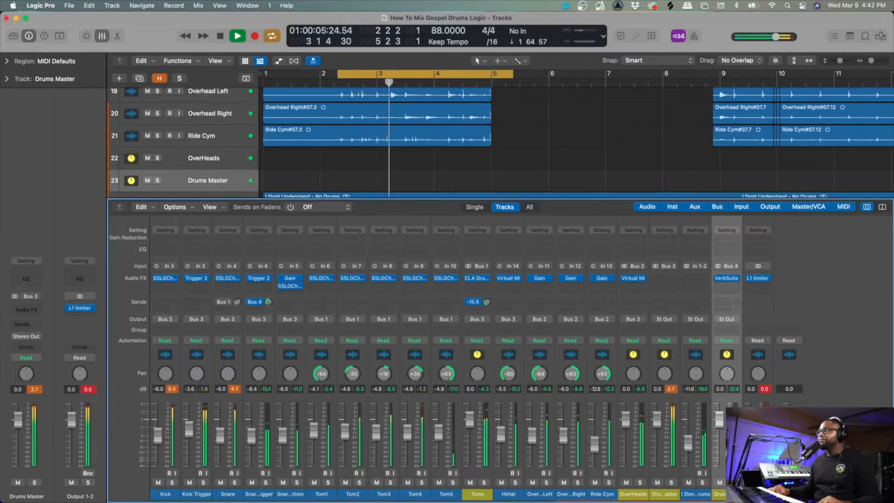
Add Bus 4 sends to the OverHeads and HiHat channels and play the mix.
{"action": "key", "text": "space"}
{"action": "left_click", "coordinate": [633, 302]}
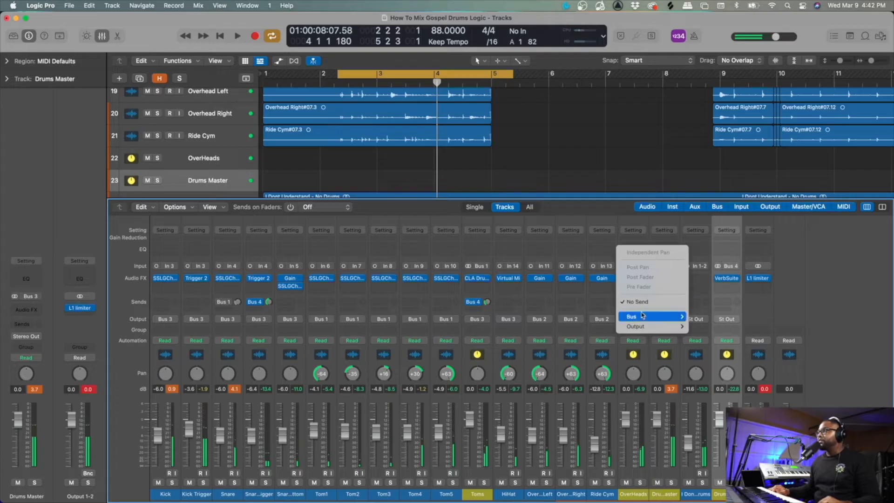
{"action": "mouse_move", "coordinate": [635, 317]}
{"action": "left_click", "coordinate": [752, 148]}
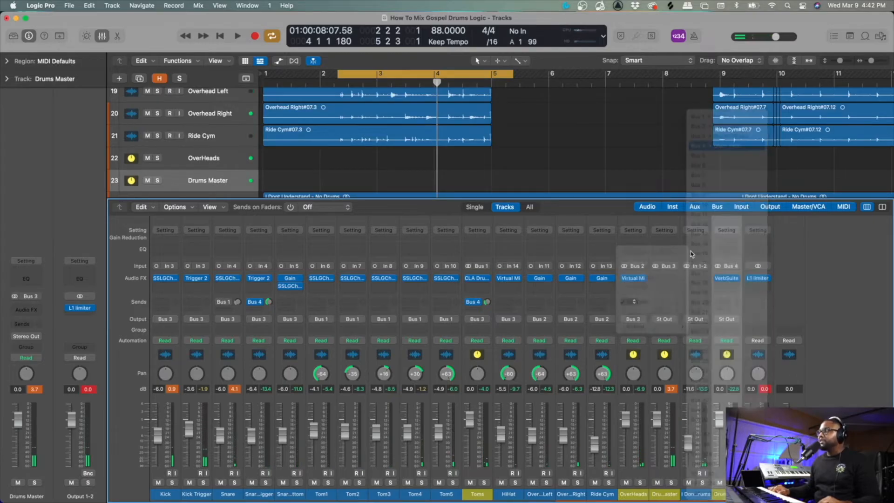
{"action": "left_click", "coordinate": [601, 303]}
{"action": "left_click", "coordinate": [552, 305]}
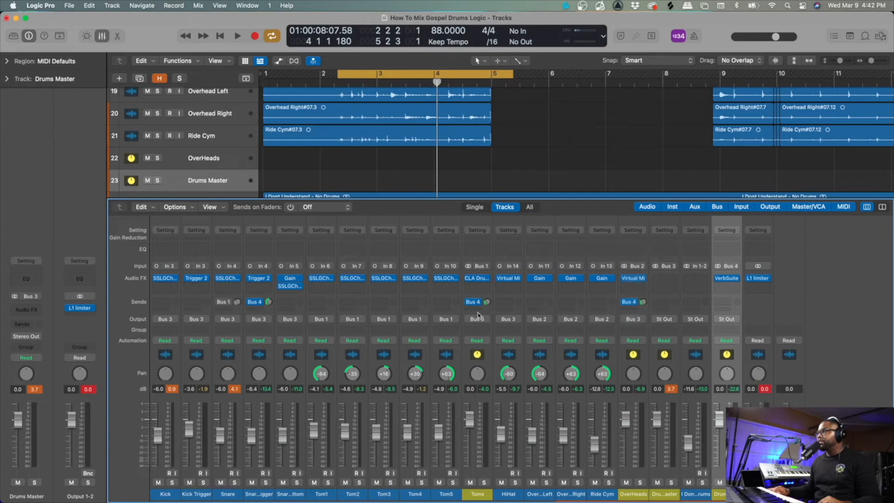
{"action": "left_click", "coordinate": [506, 307]}
{"action": "left_click", "coordinate": [508, 300]}
{"action": "key", "text": "space"}
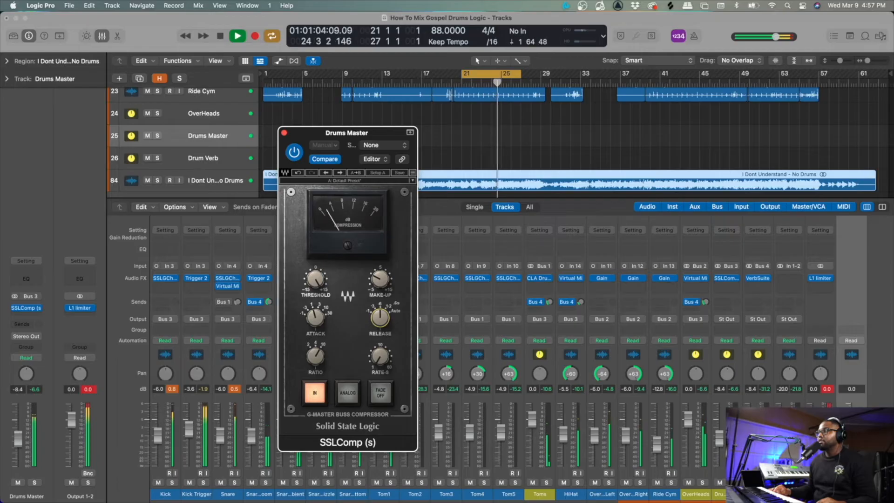
Audition the Drums Master bus with the PuigTec EQP1A in place and close the plug-in.
{"action": "key", "text": "space"}
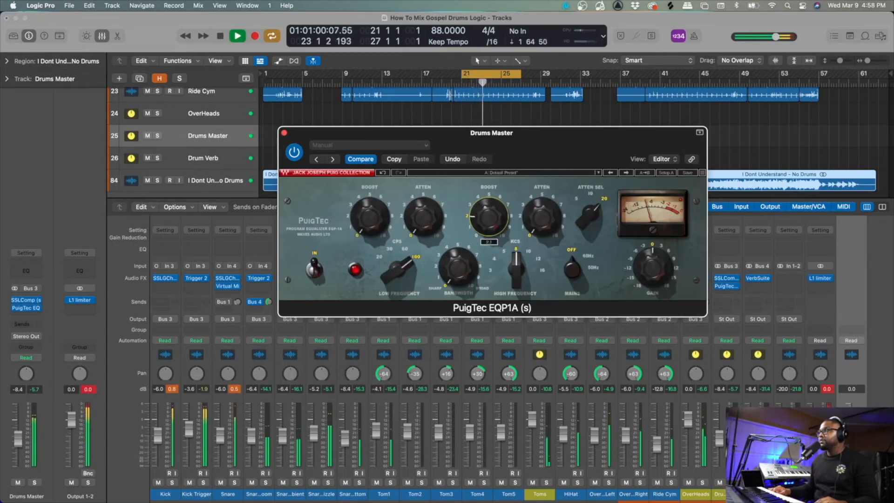
{"action": "key", "text": "space"}
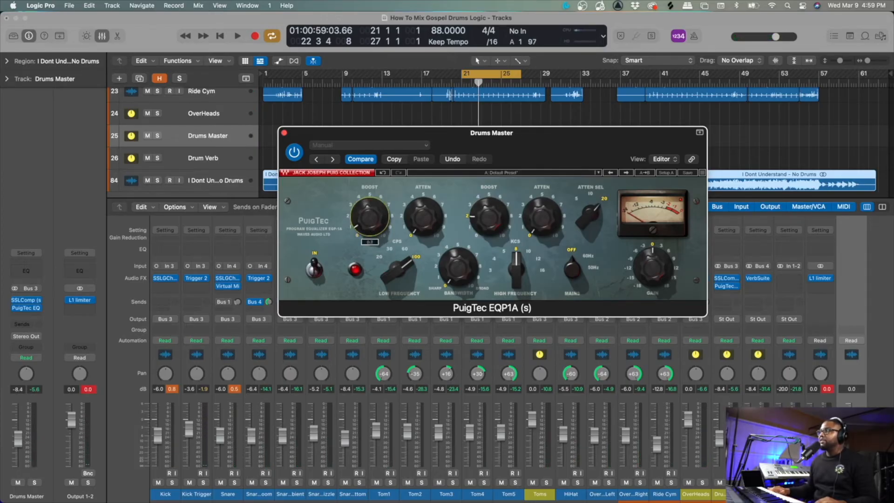
{"action": "key", "text": "space"}
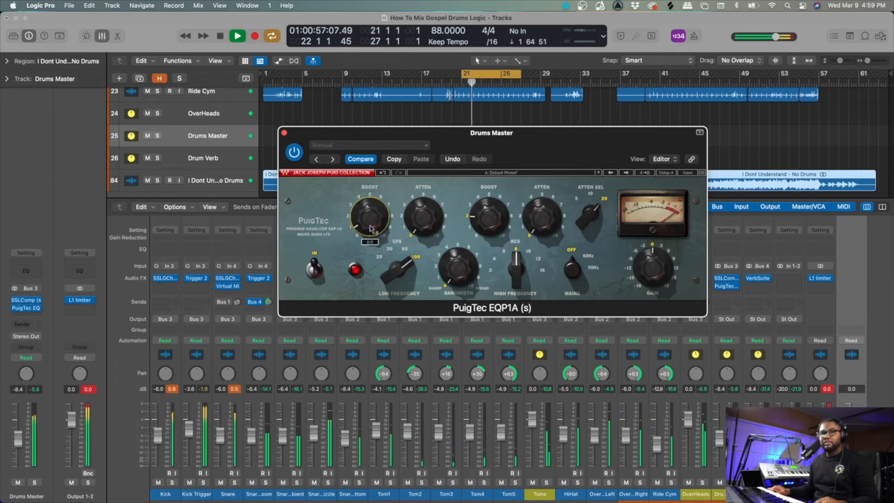
{"action": "left_click", "coordinate": [284, 132]}
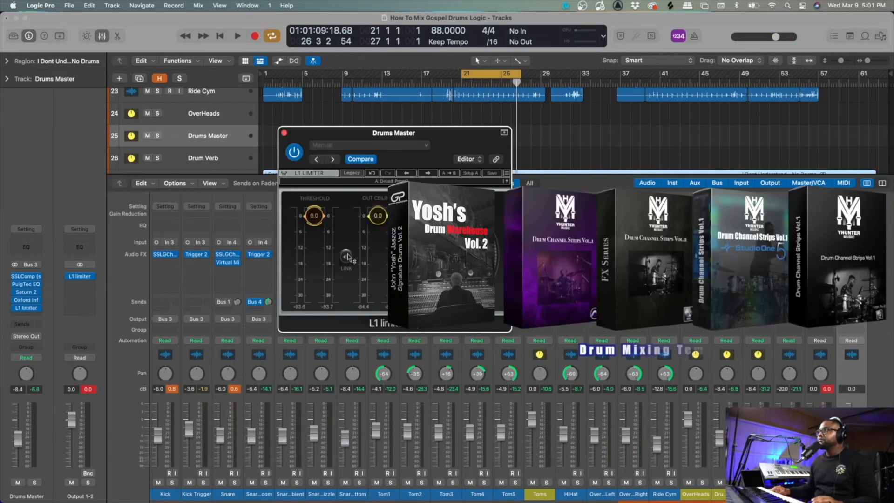
Lower the linked threshold and out ceiling of the Drums Master's L1 limiter to -3.7 during playback and close it.
{"action": "key", "text": "space"}
{"action": "left_click_drag", "start_coordinate": [347, 257], "coordinate": [347, 267]}
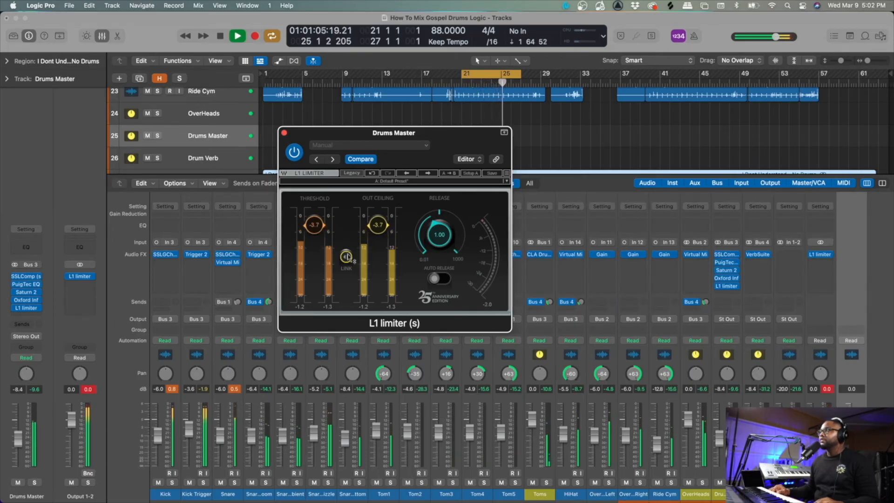
{"action": "key", "text": "space"}
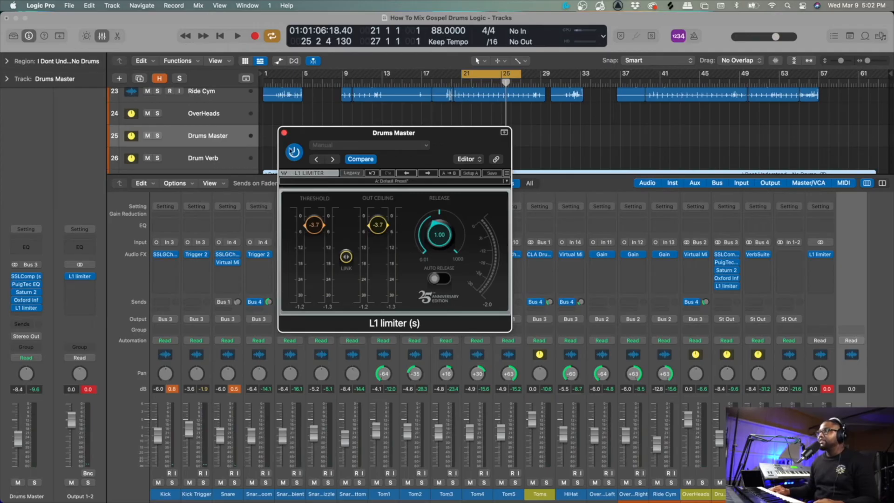
{"action": "left_click", "coordinate": [284, 133]}
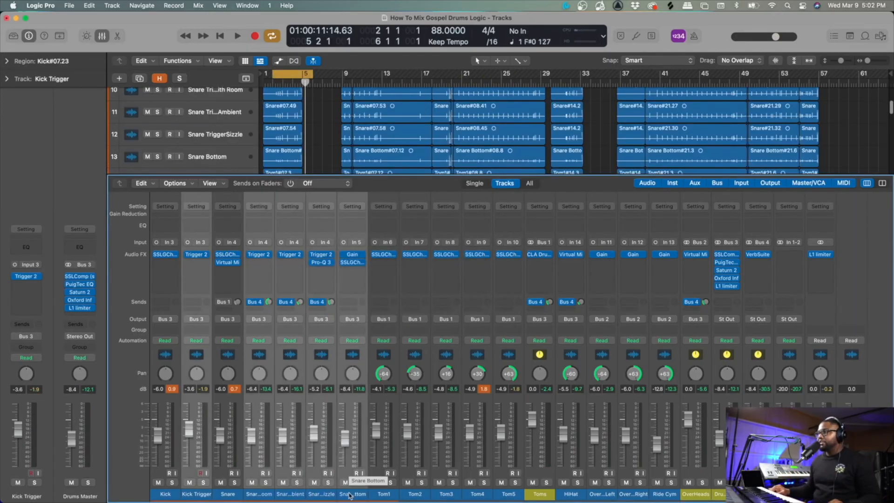
Compare the drums with the kick trigger and three snare trigger channels muted and unmuted, and turn off the cycle range.
{"action": "left_click", "coordinate": [353, 494], "text": "shift"}
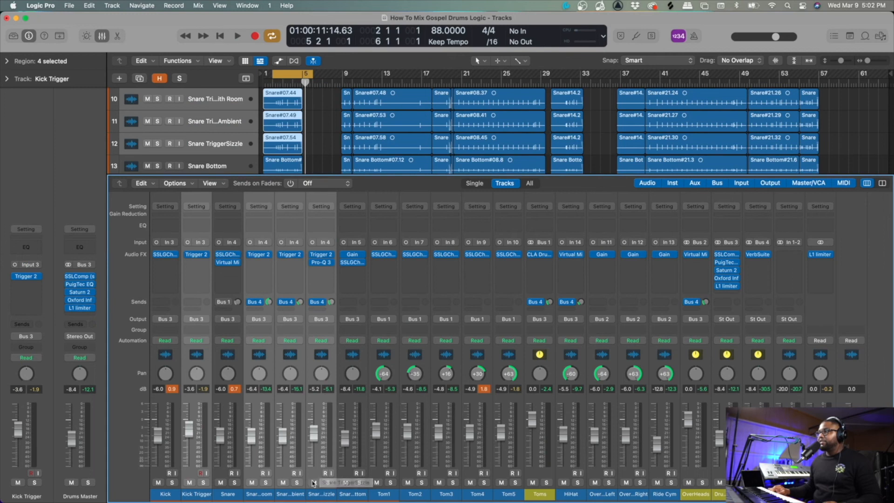
{"action": "left_click", "coordinate": [314, 482]}
{"action": "key", "text": "space"}
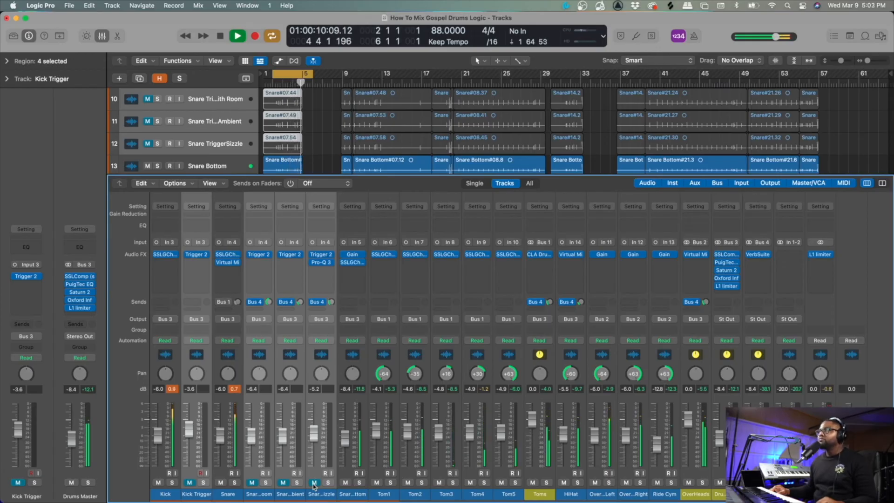
{"action": "key", "text": "space"}
{"action": "key", "text": "space"}
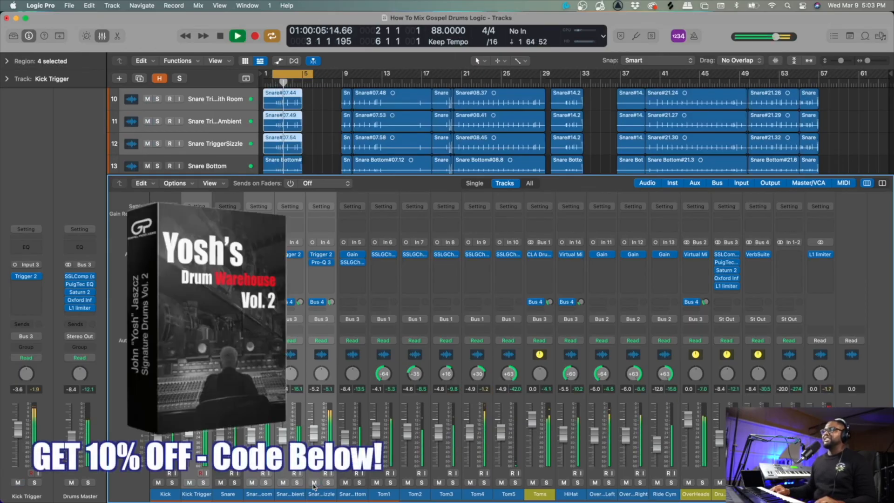
{"action": "left_click", "coordinate": [293, 74]}
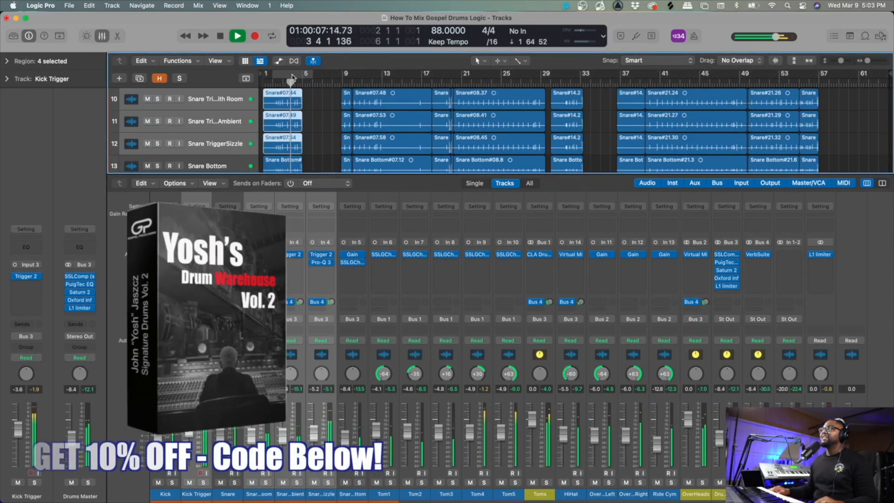